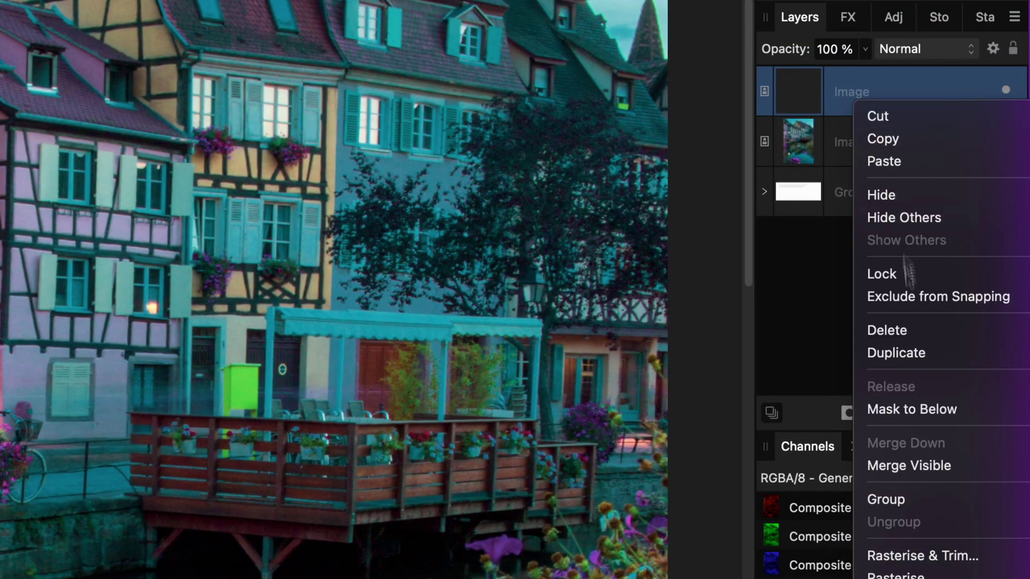
# Duplicate the canal photo's Image layer and hide the topmost copy.
pyautogui.click(913, 350)
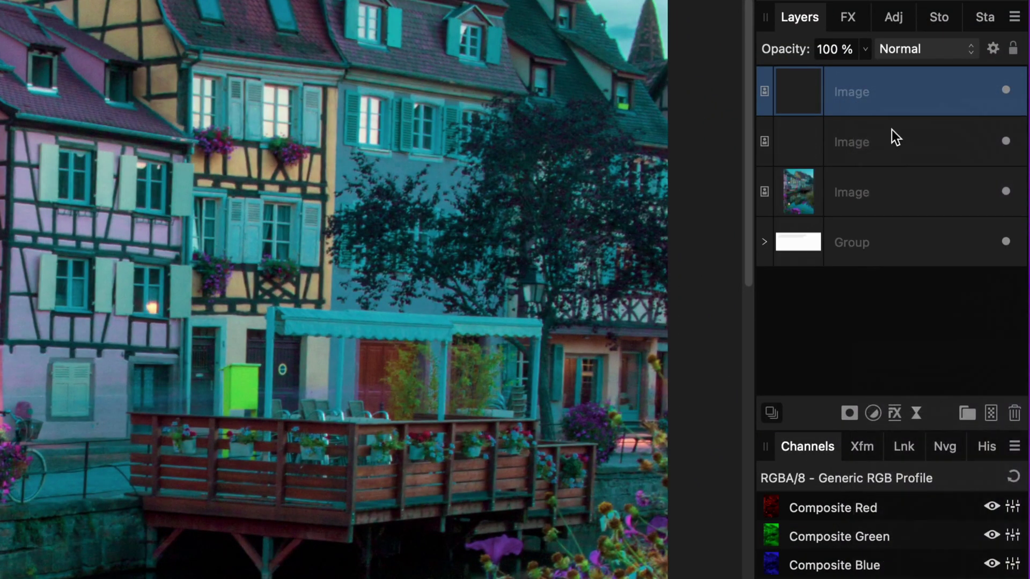
pyautogui.click(1005, 90)
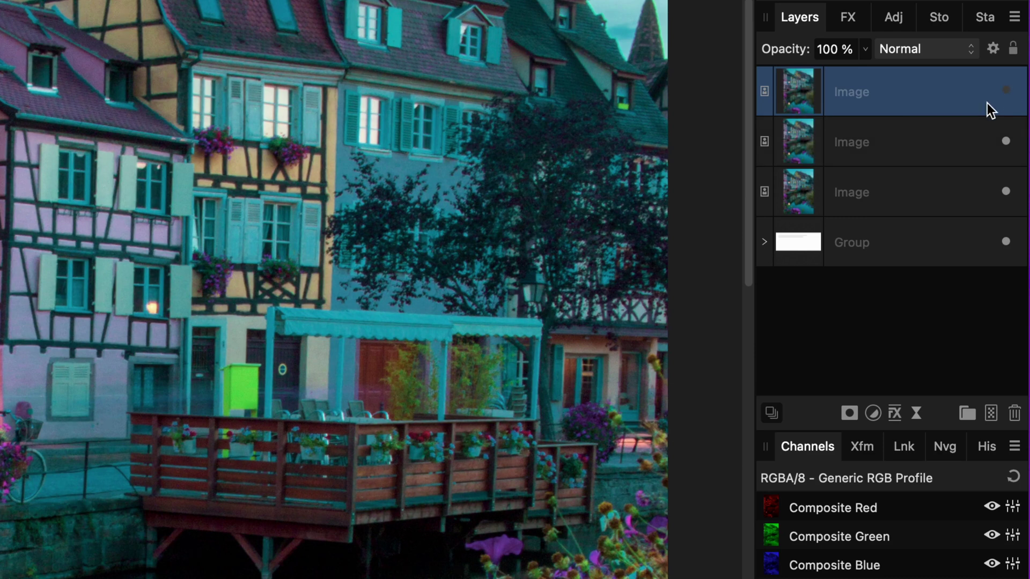
# Give the middle Image layer a live Gaussian Blur of 24,2 px with Preserve Alpha.
pyautogui.click(876, 143)
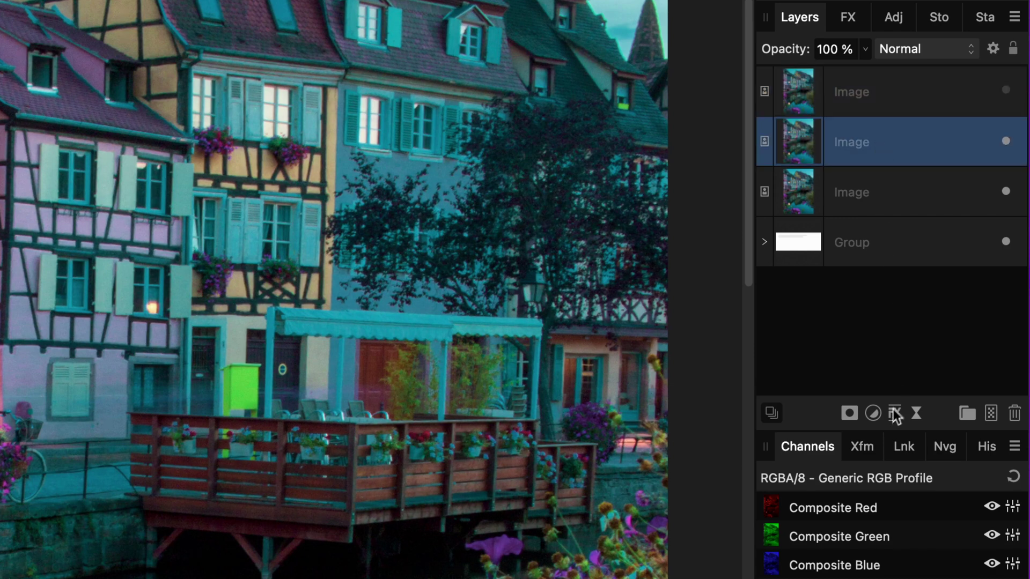
pyautogui.click(915, 414)
pyautogui.click(944, 426)
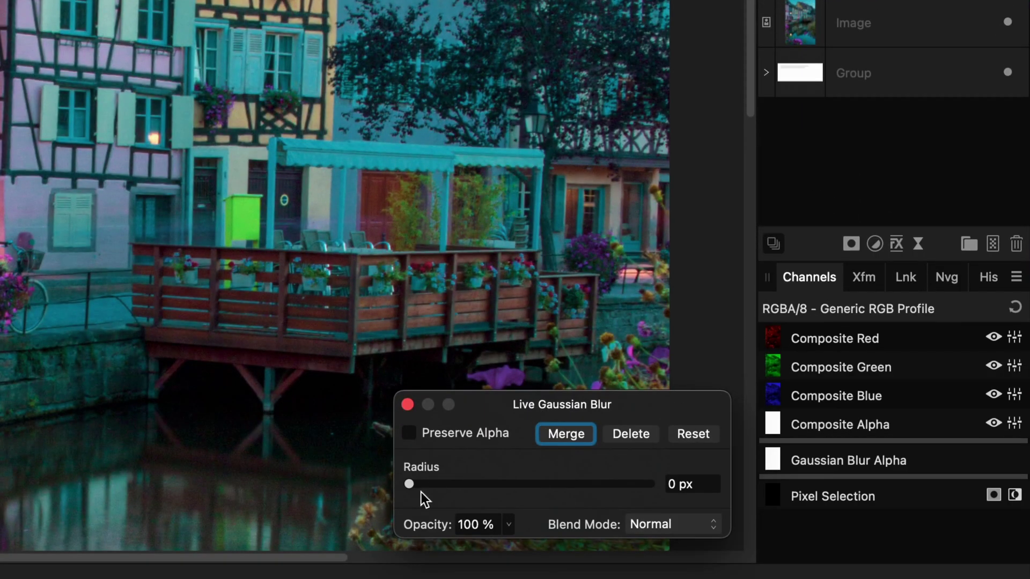
pyautogui.moveTo(410, 483); pyautogui.dragTo(552, 487)
pyautogui.click(476, 439)
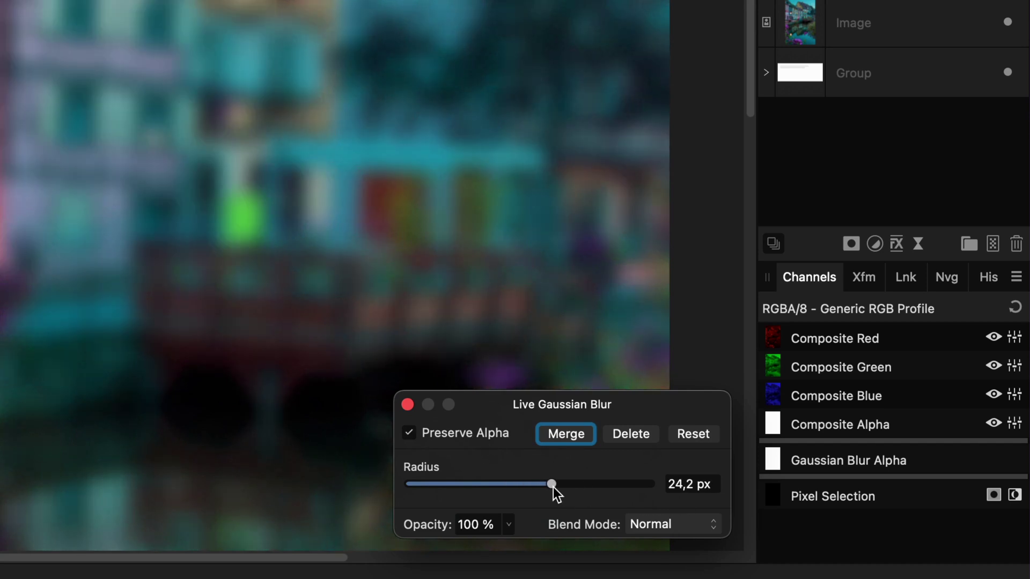
pyautogui.click(408, 405)
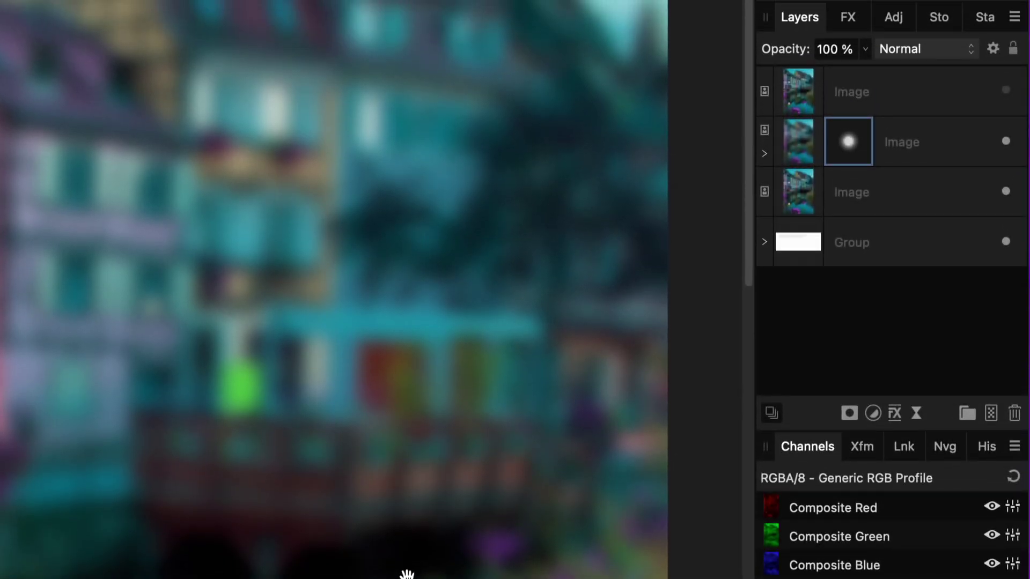
# Show the sharp top copy in Subtract mode and select it along with the blurred copy.
pyautogui.click(802, 105)
pyautogui.click(1006, 90)
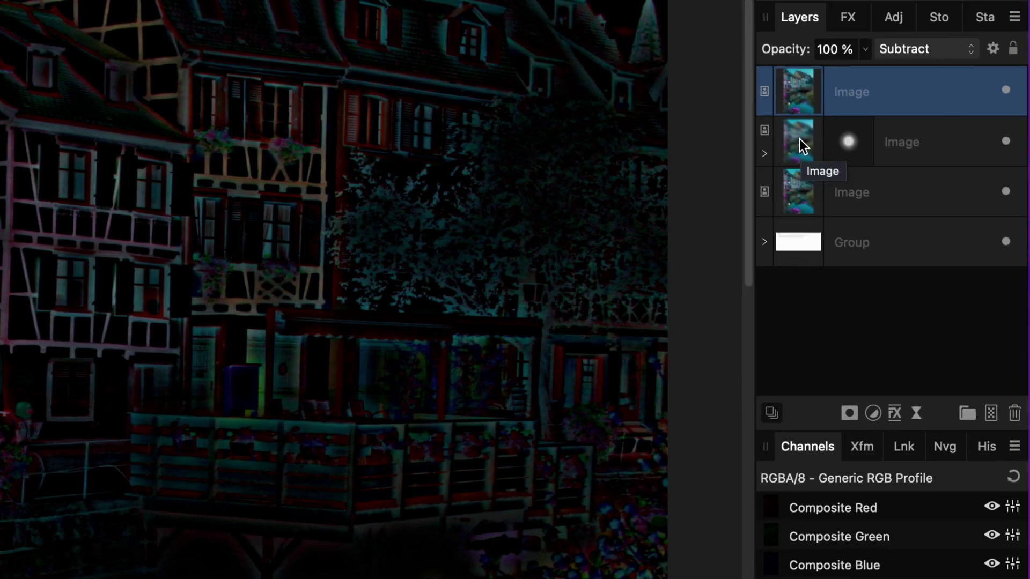
pyautogui.keyDown('shift'); pyautogui.click(965, 262); pyautogui.keyUp('shift')
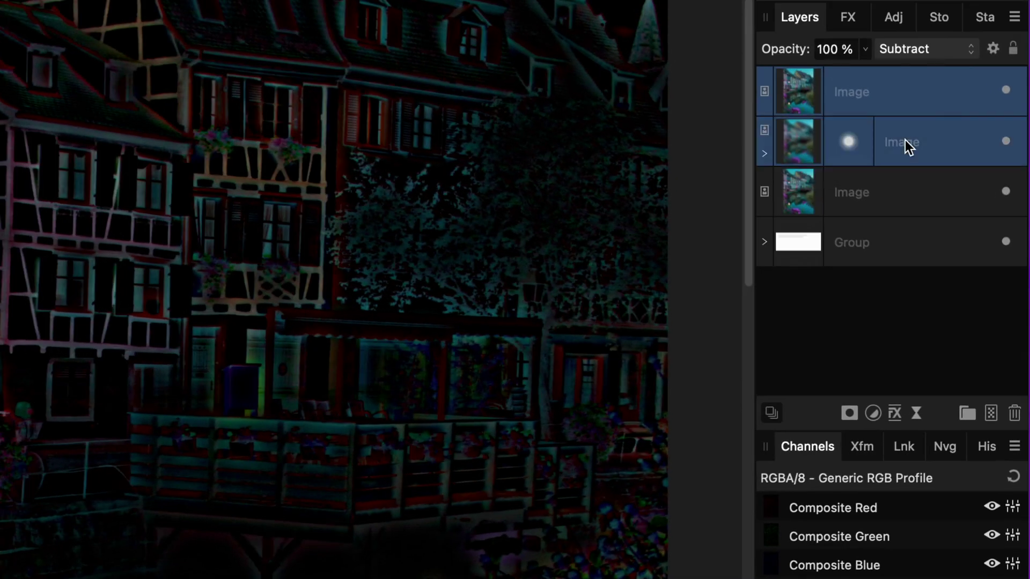
# Group the sharp and blurred copies, set the group to Screen, and select the inner sharp copy.
pyautogui.rightClick(895, 91)
pyautogui.click(936, 407)
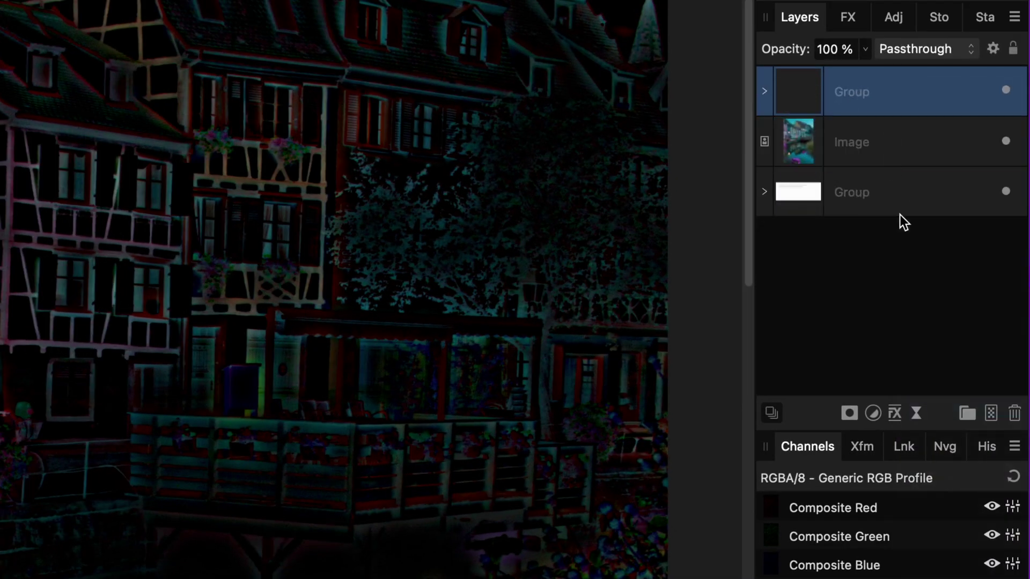
pyautogui.click(895, 49)
pyautogui.click(925, 256)
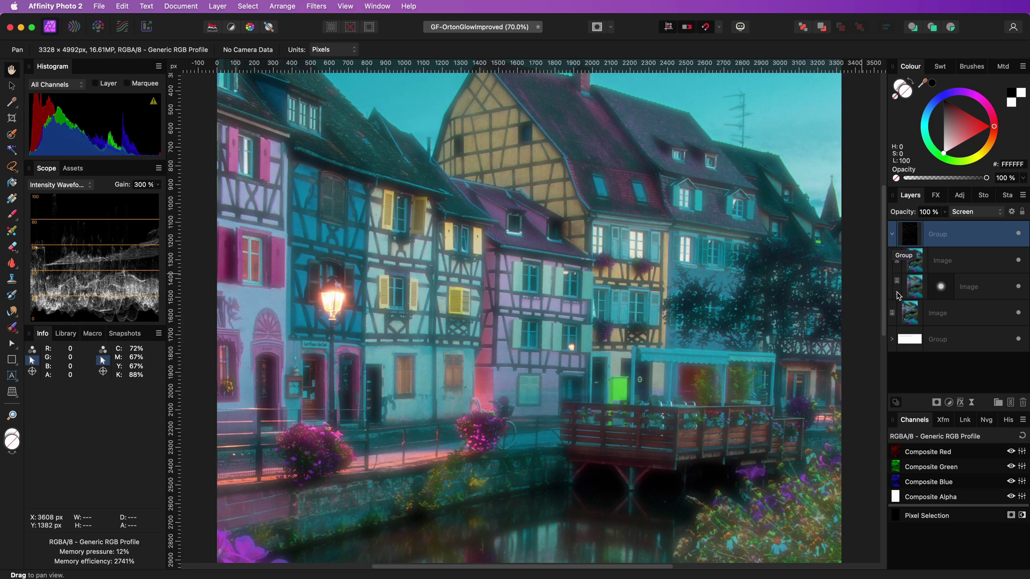
pyautogui.click(897, 294)
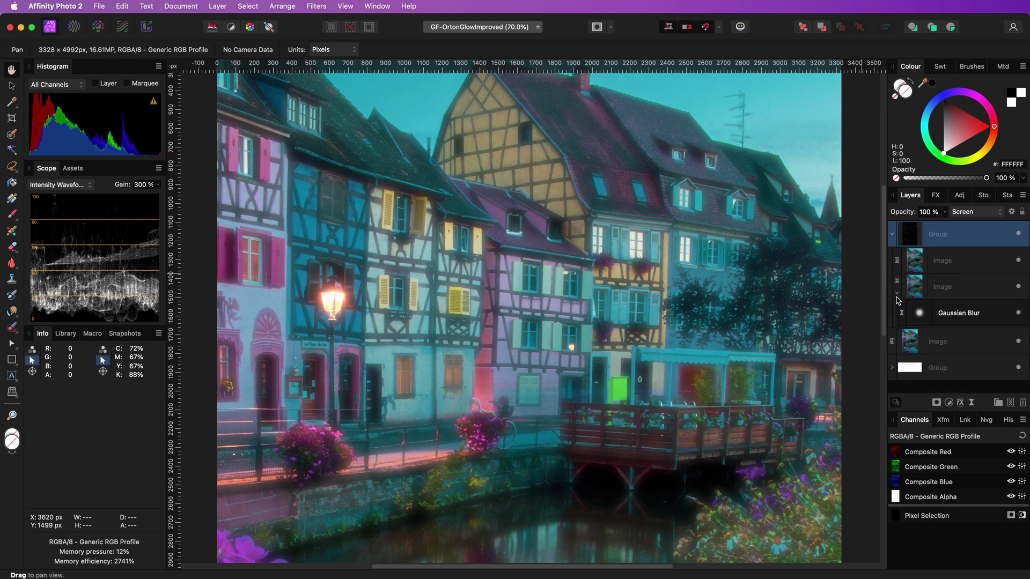
pyautogui.click(940, 267)
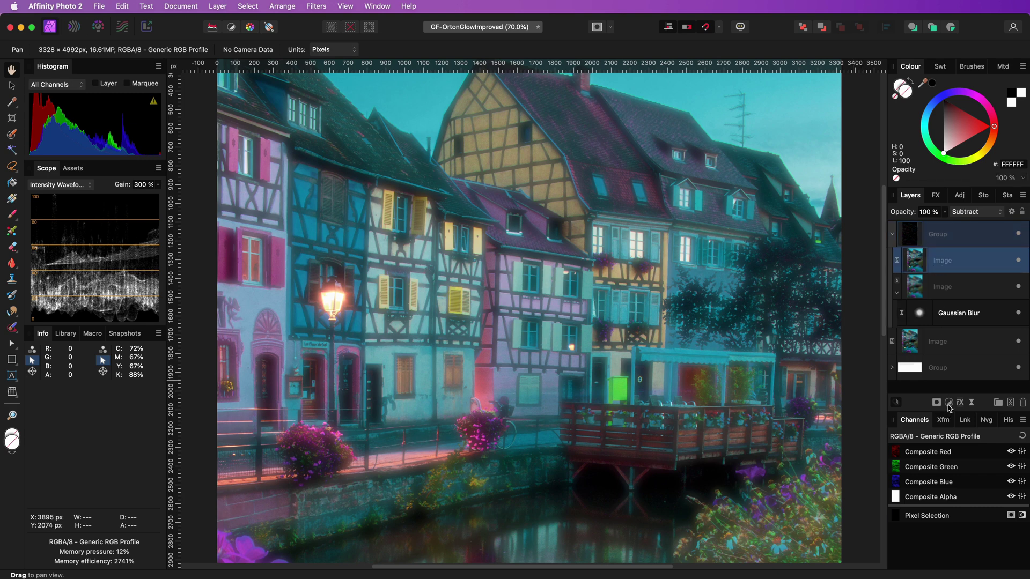
# Add a Levels adjustment to the group, try black and output white levels, then reset to 0 % and 100 %.
pyautogui.click(949, 403)
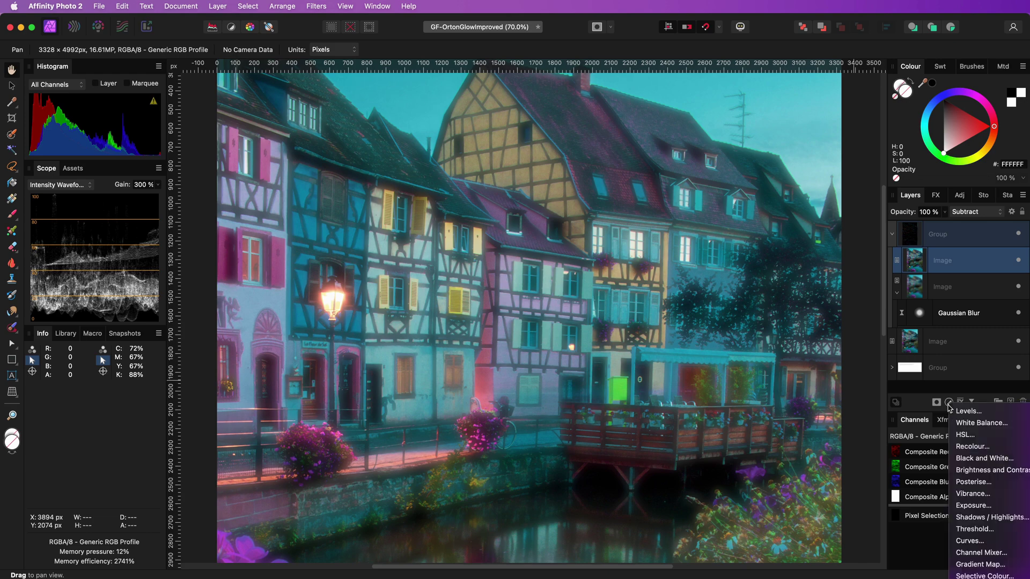
pyautogui.click(953, 411)
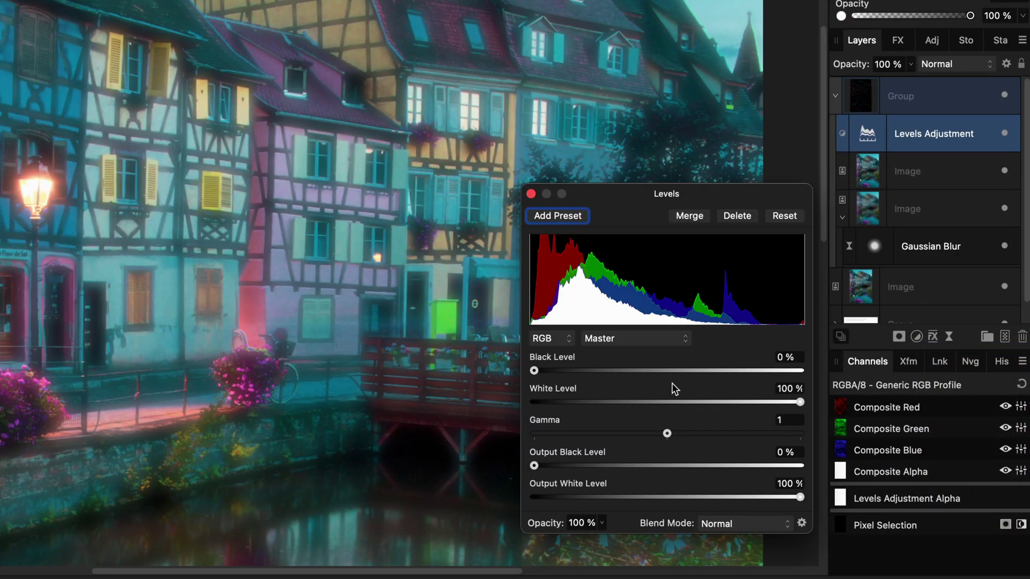
pyautogui.moveTo(534, 370)
pyautogui.mouseDown()
pyautogui.moveTo(571, 372)
pyautogui.moveTo(535, 372)
pyautogui.mouseUp()
pyautogui.moveTo(799, 497); pyautogui.dragTo(669, 498)
pyautogui.moveTo(539, 375)
pyautogui.mouseDown()
pyautogui.moveTo(599, 375)
pyautogui.moveTo(535, 373)
pyautogui.mouseUp()
pyautogui.moveTo(669, 498); pyautogui.dragTo(802, 498)
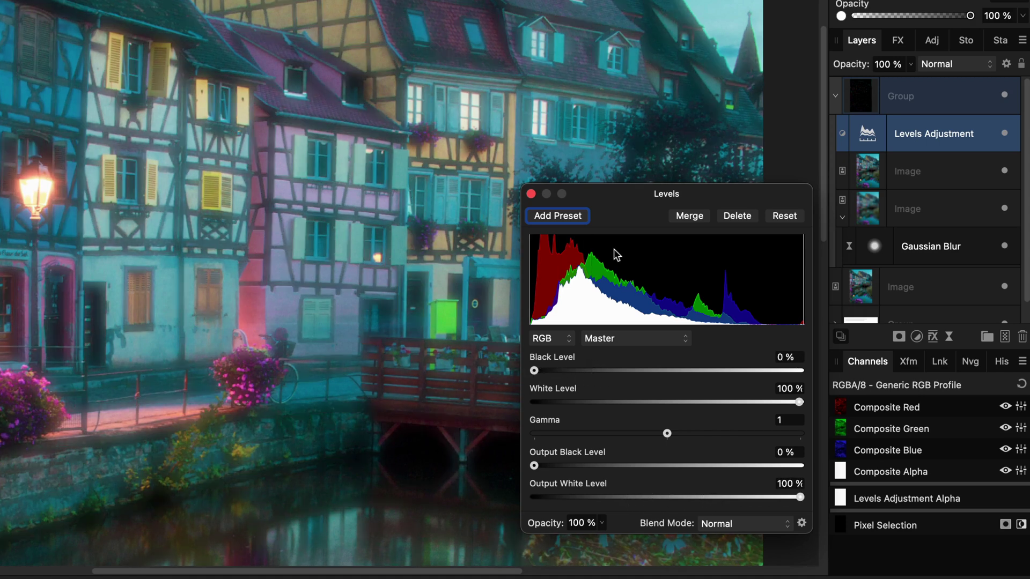
# Add a live Gaussian Blur of 8,7 px above the Levels adjustment in the glow group.
pyautogui.click(531, 193)
pyautogui.click(950, 336)
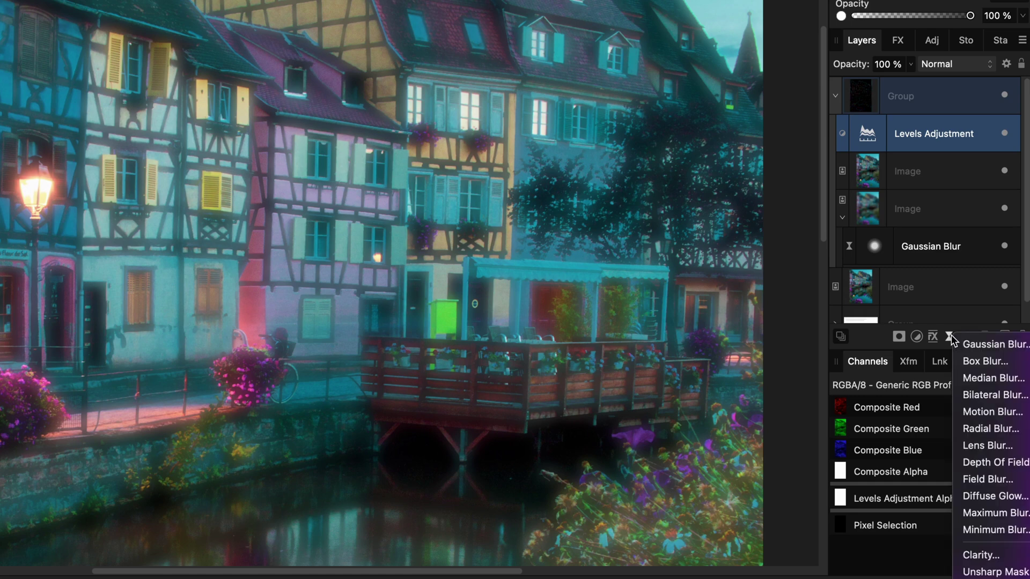
pyautogui.click(987, 344)
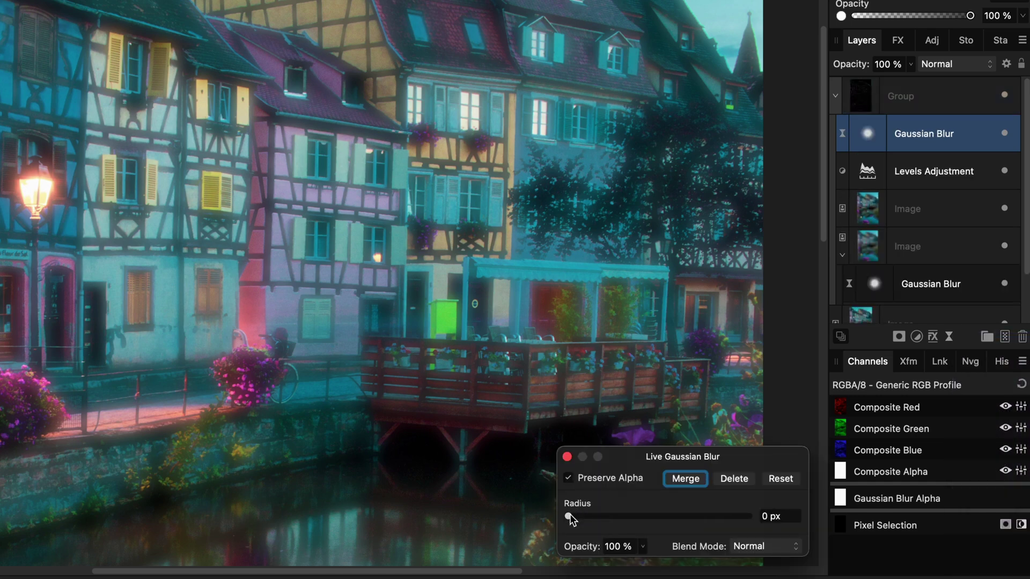
pyautogui.moveTo(570, 513); pyautogui.dragTo(643, 514)
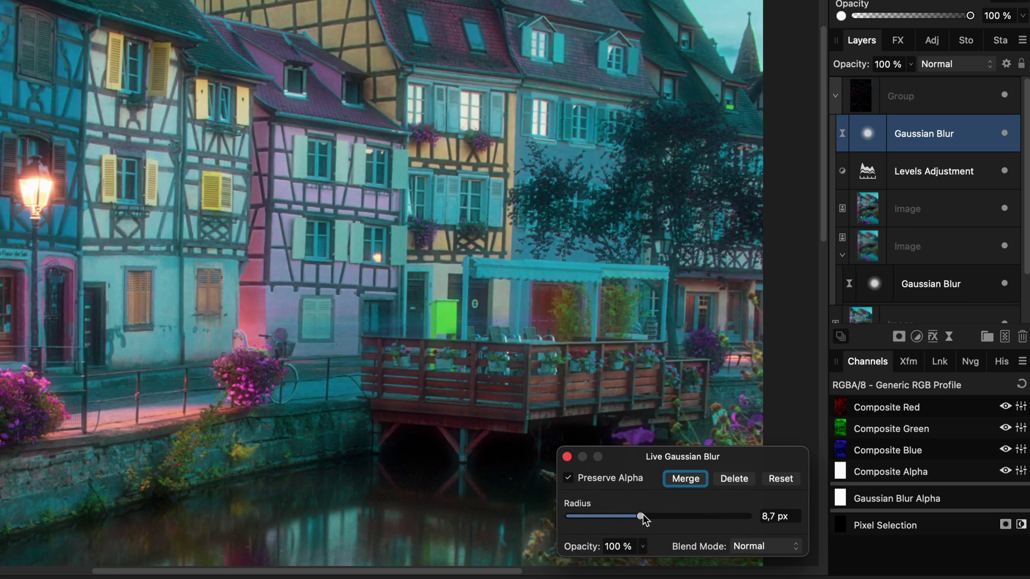
pyautogui.click(567, 456)
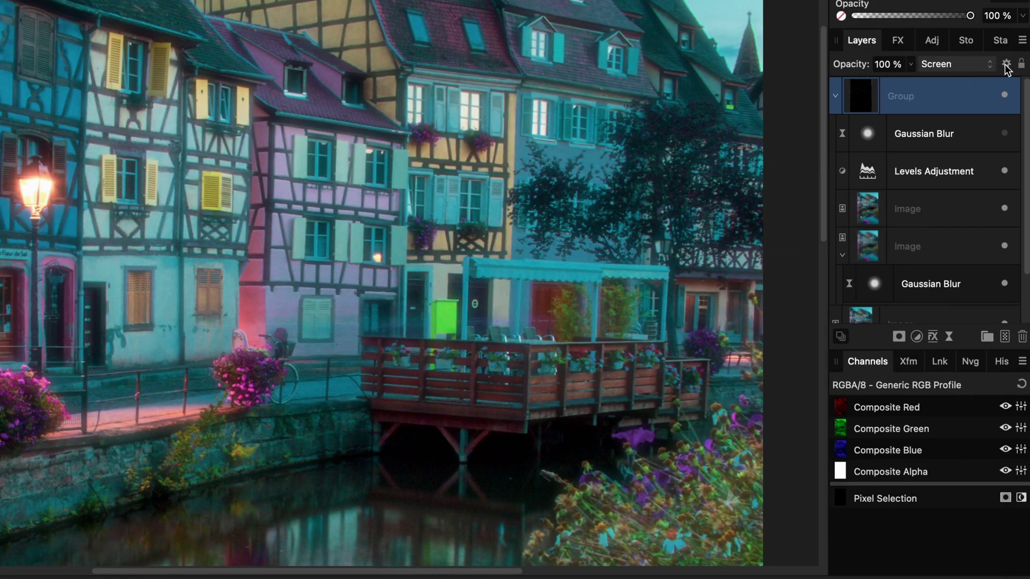
pyautogui.click(1006, 63)
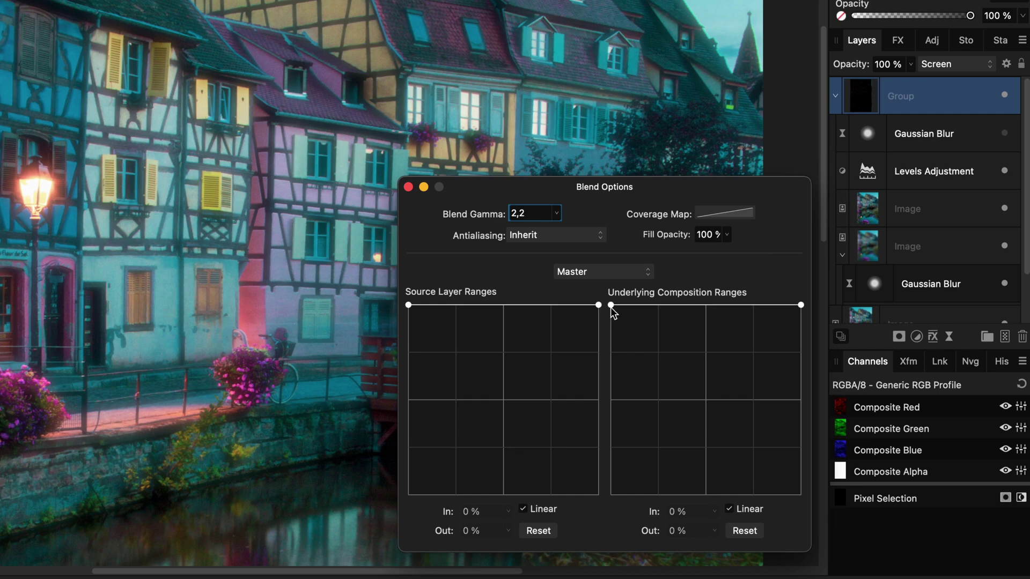
pyautogui.moveTo(611, 304); pyautogui.dragTo(593, 570)
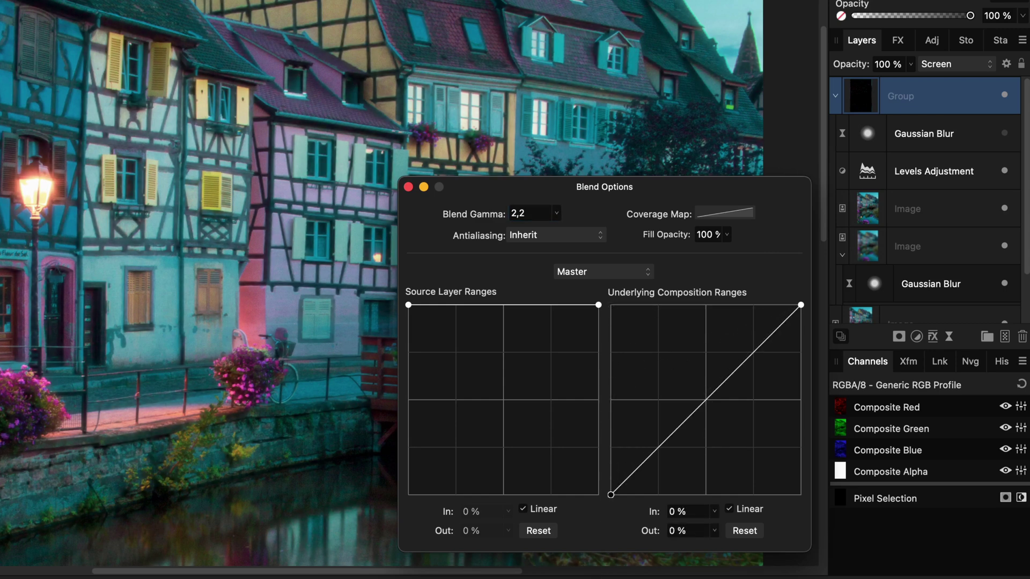
pyautogui.moveTo(800, 305); pyautogui.dragTo(661, 304)
pyautogui.click(756, 534)
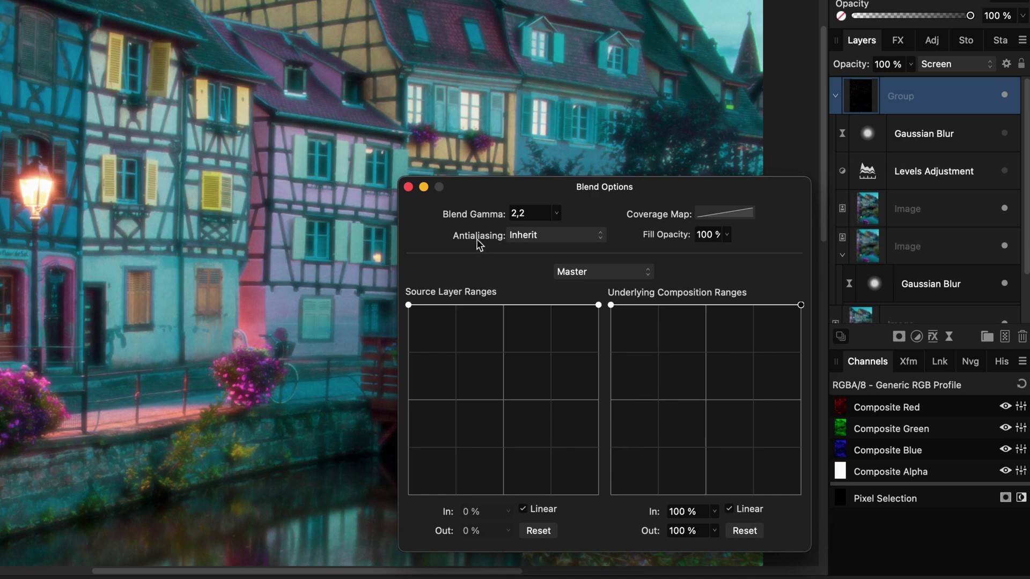
pyautogui.click(408, 186)
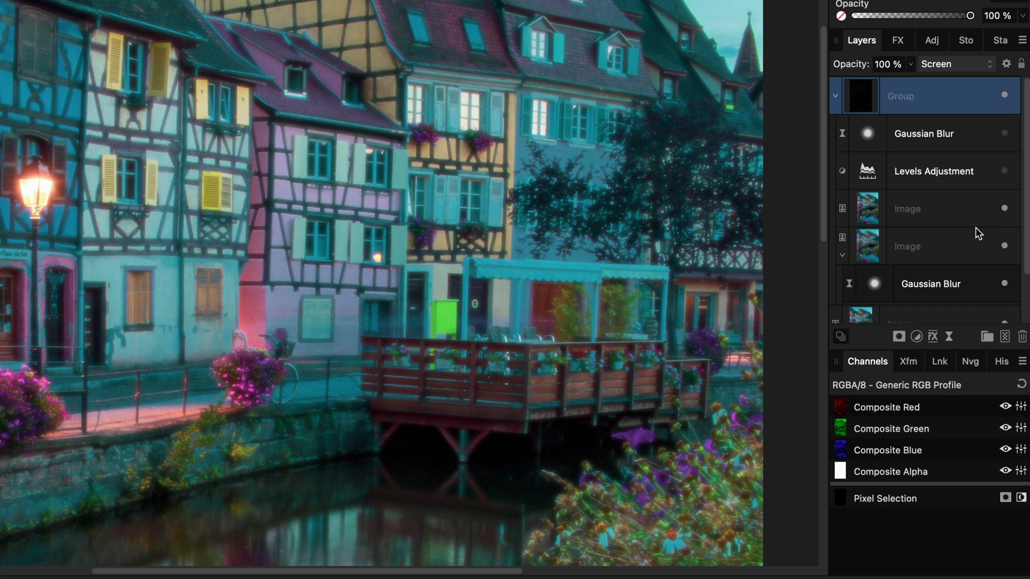
# Merge the visible glow group into a new Pixel layer and hide that merged layer.
pyautogui.rightClick(896, 101)
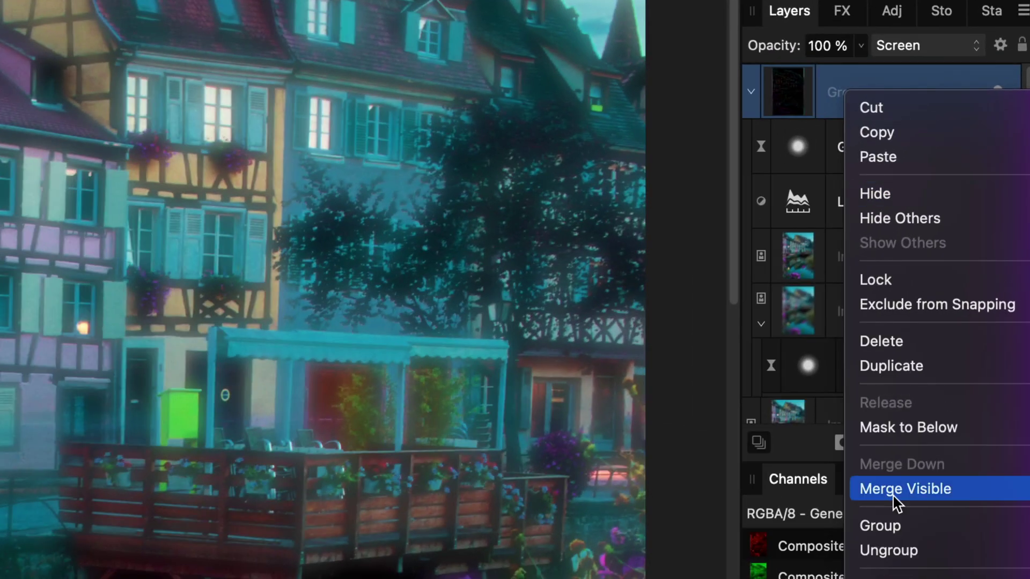
pyautogui.click(895, 502)
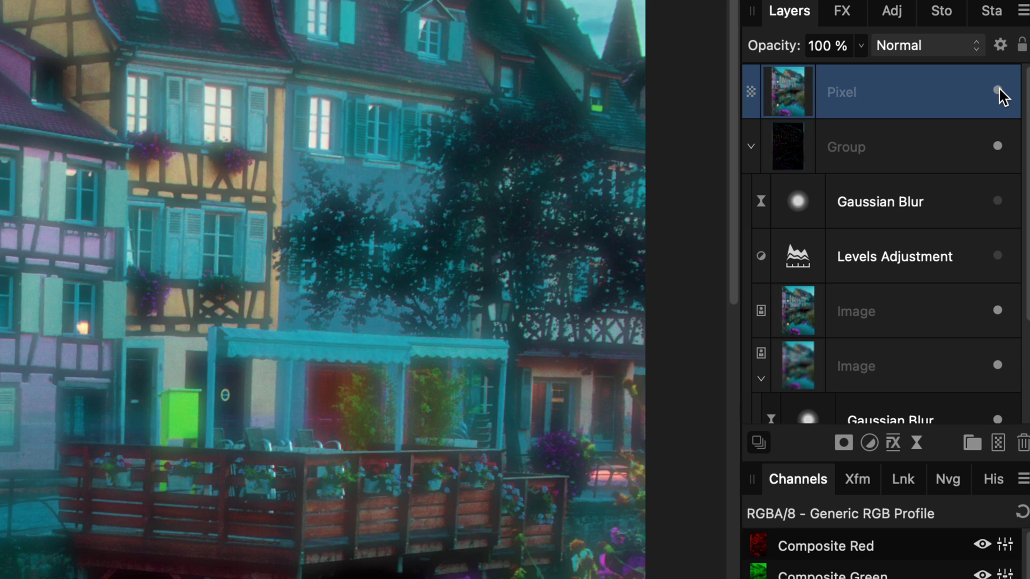
pyautogui.click(997, 90)
pyautogui.click(950, 161)
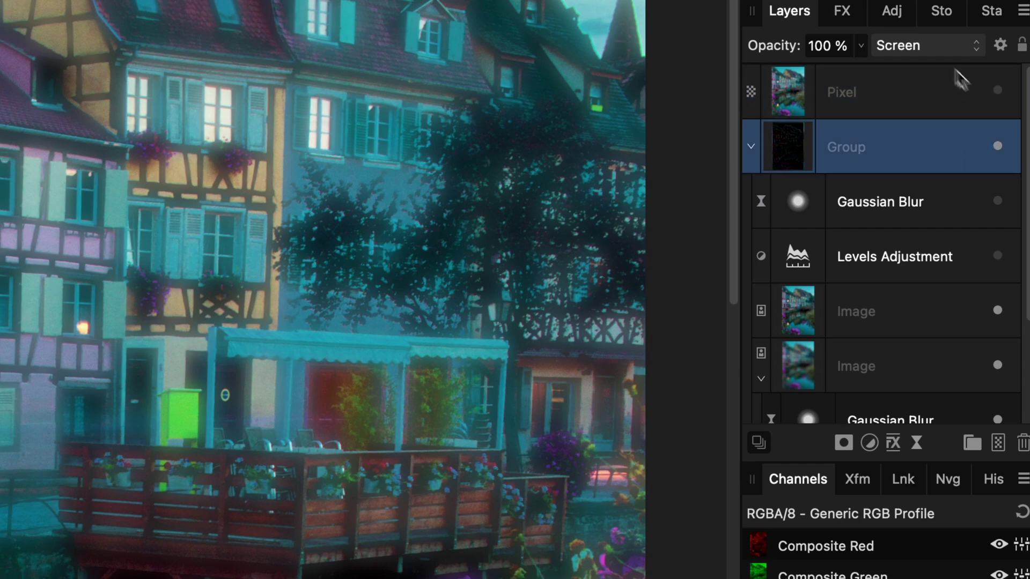
pyautogui.click(892, 46)
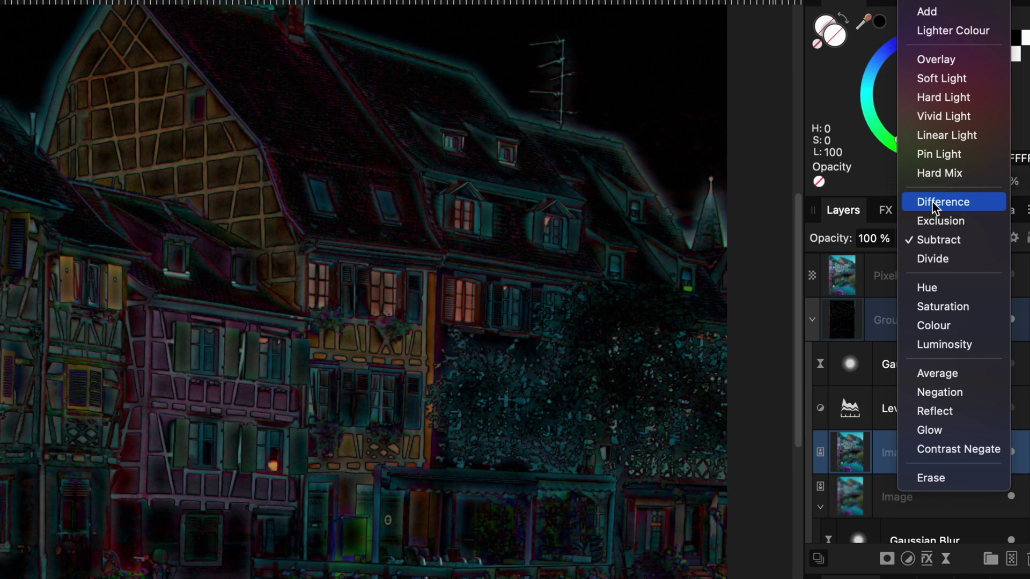
# Switch the sharp copy inside the group from Subtract to Difference blending.
pyautogui.click(933, 201)
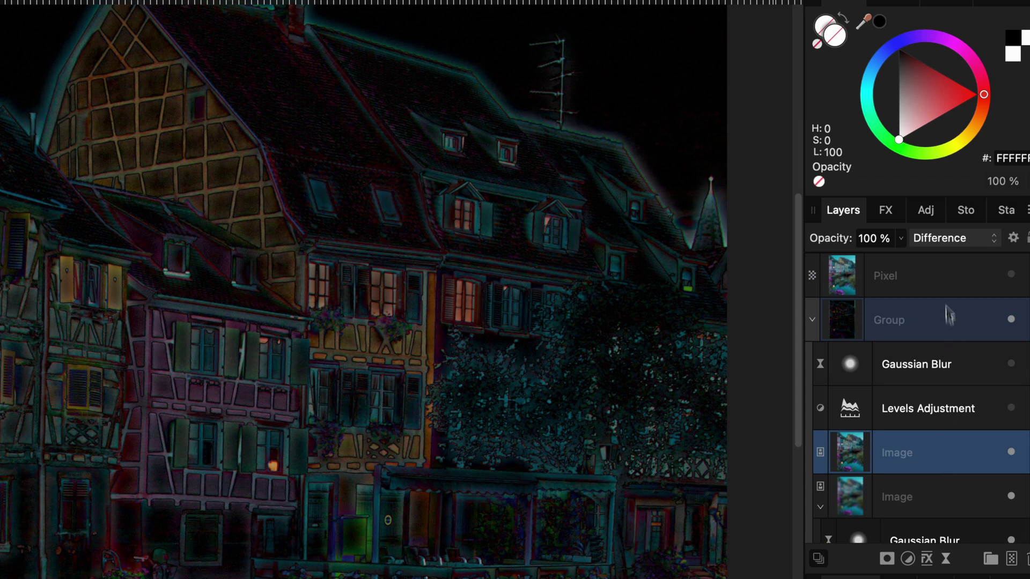
pyautogui.click(924, 321)
pyautogui.click(945, 241)
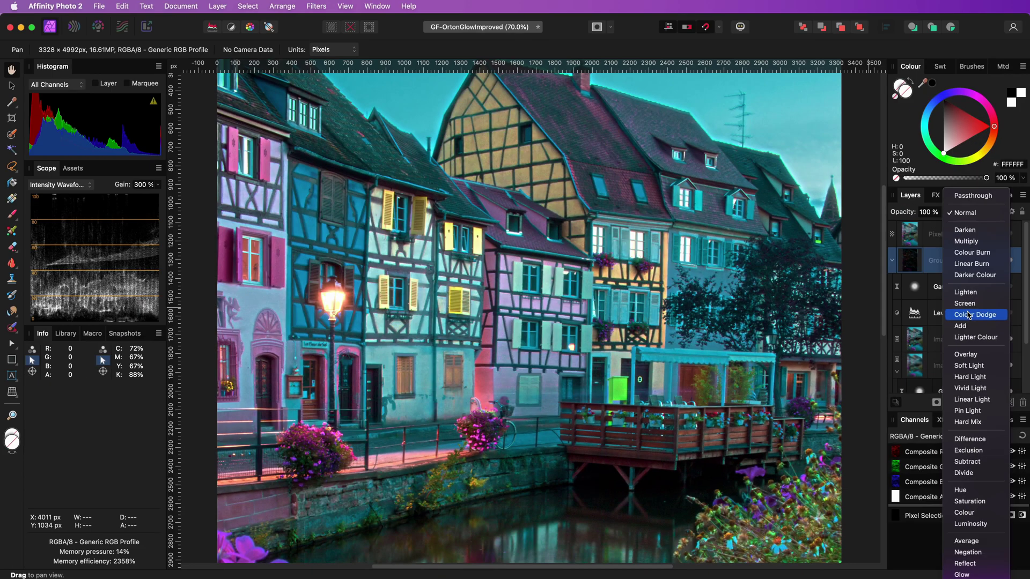
# Set the glow group to Colour Dodge and toggle the Pixel layer and group visibility to compare.
pyautogui.click(969, 315)
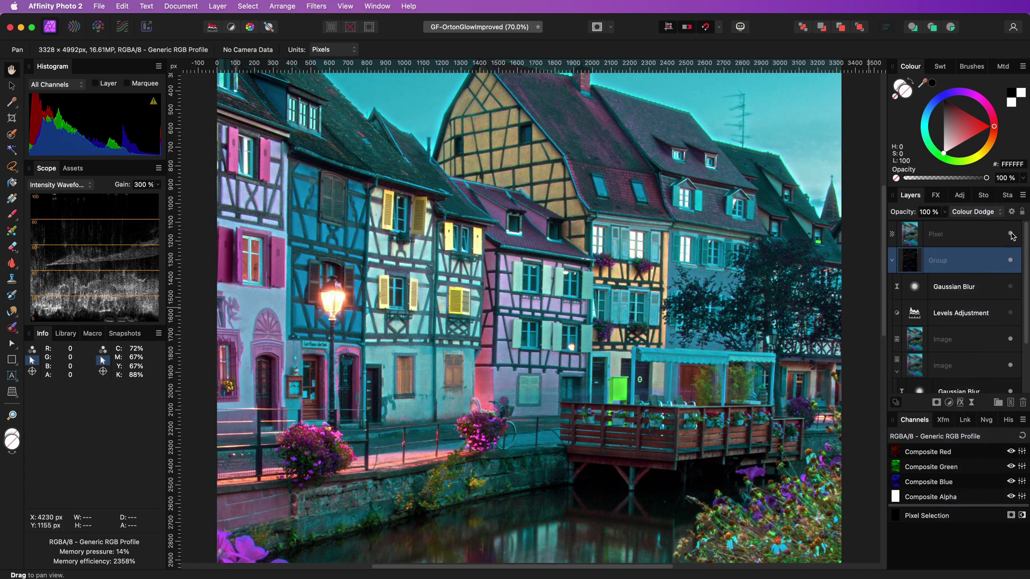
pyautogui.click(1011, 235)
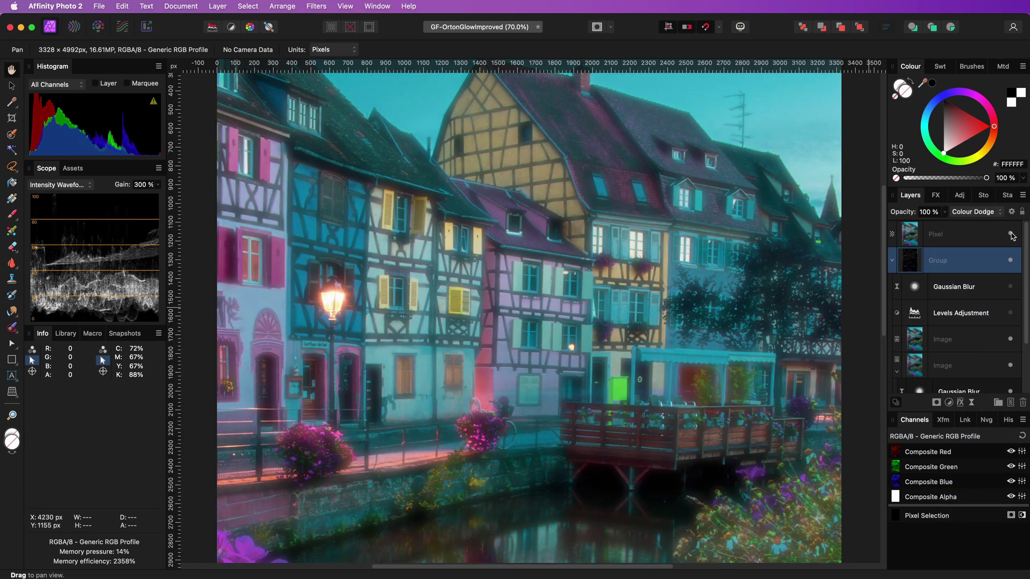
pyautogui.click(1009, 261)
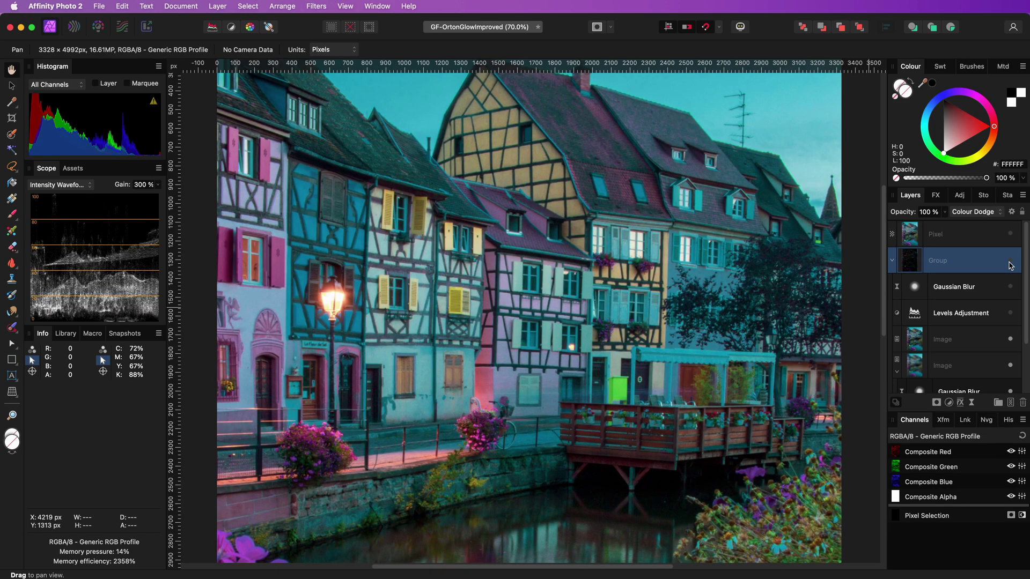
pyautogui.click(1009, 262)
pyautogui.click(1009, 262)
pyautogui.click(1009, 262)
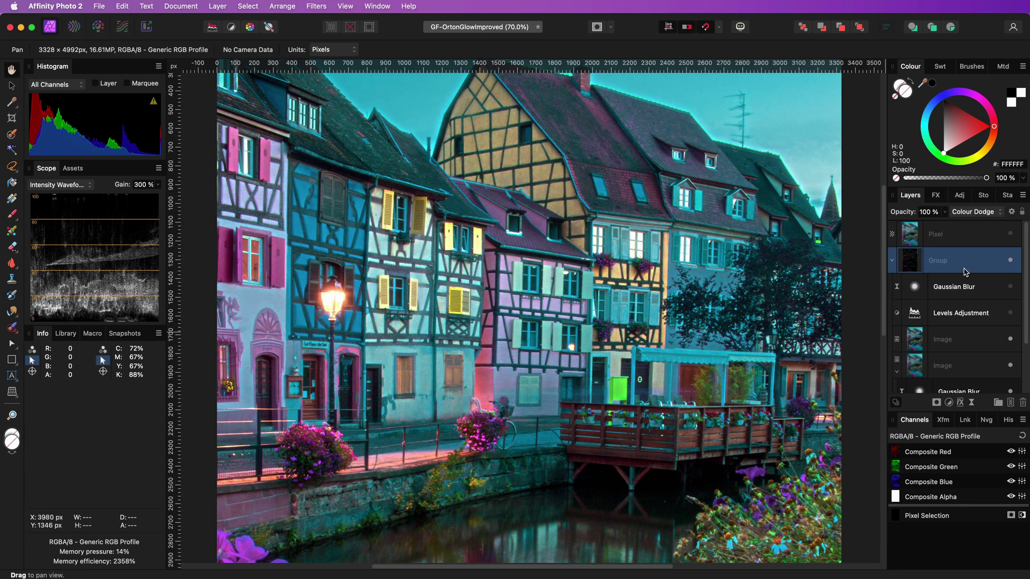
pyautogui.click(960, 340)
pyautogui.click(930, 228)
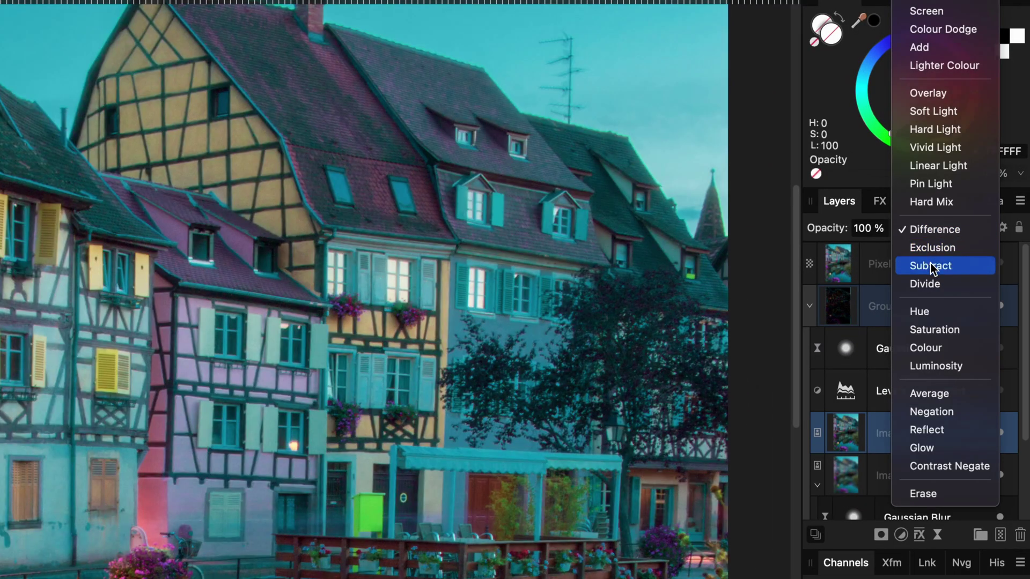
# Return the inner Image layer's blend mode to Subtract.
pyautogui.click(933, 267)
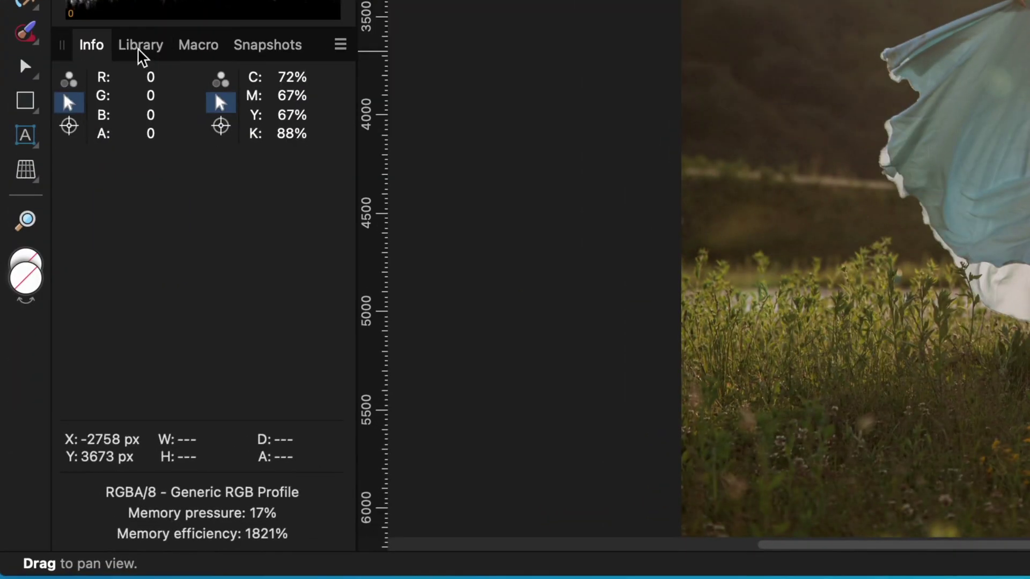
# Run the '06 - improved Orton' macro from the Library panel on the portrait.
pyautogui.click(66, 335)
pyautogui.scroll(-10, 150, 322)
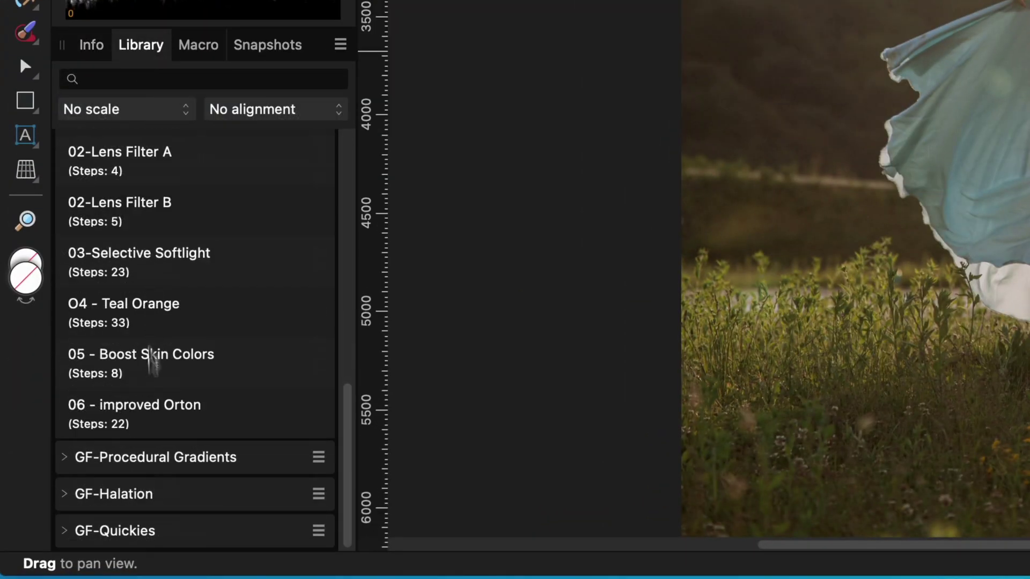
pyautogui.click(100, 414)
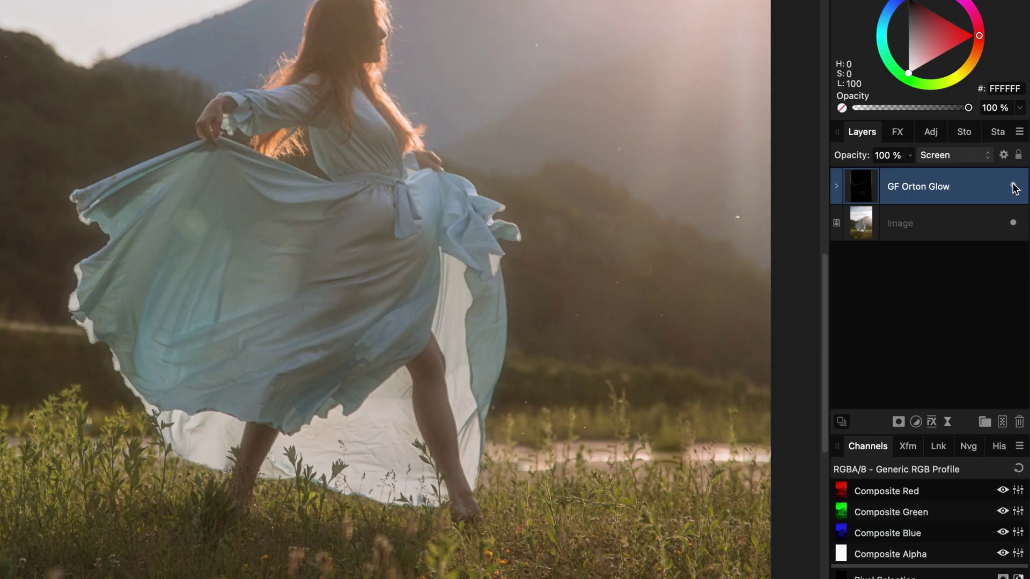
# Toggle the GF Orton Glow layer off and on to compare, then select the Image layer.
pyautogui.click(1013, 186)
pyautogui.click(1013, 187)
pyautogui.click(931, 231)
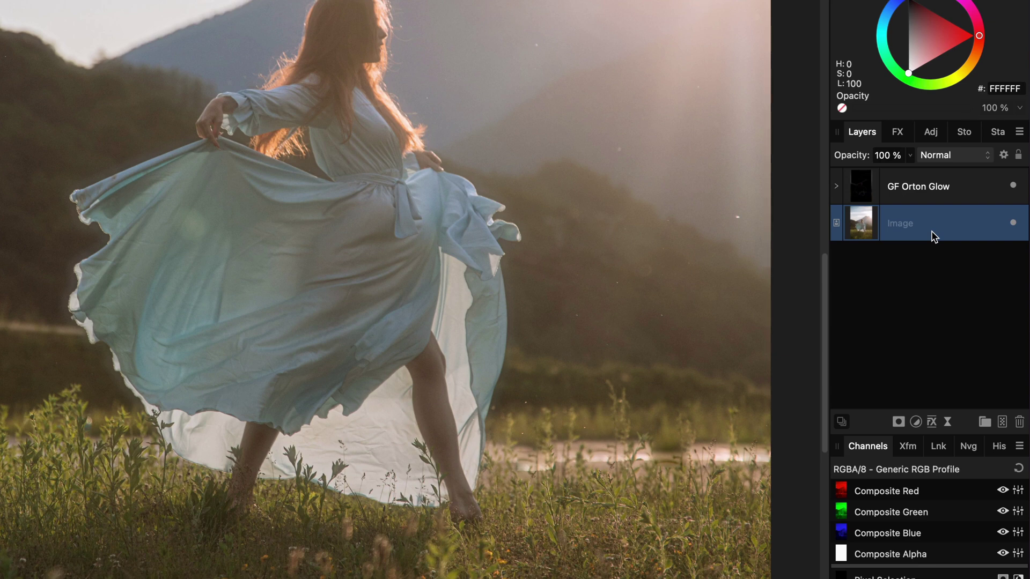
pyautogui.press('super+v')
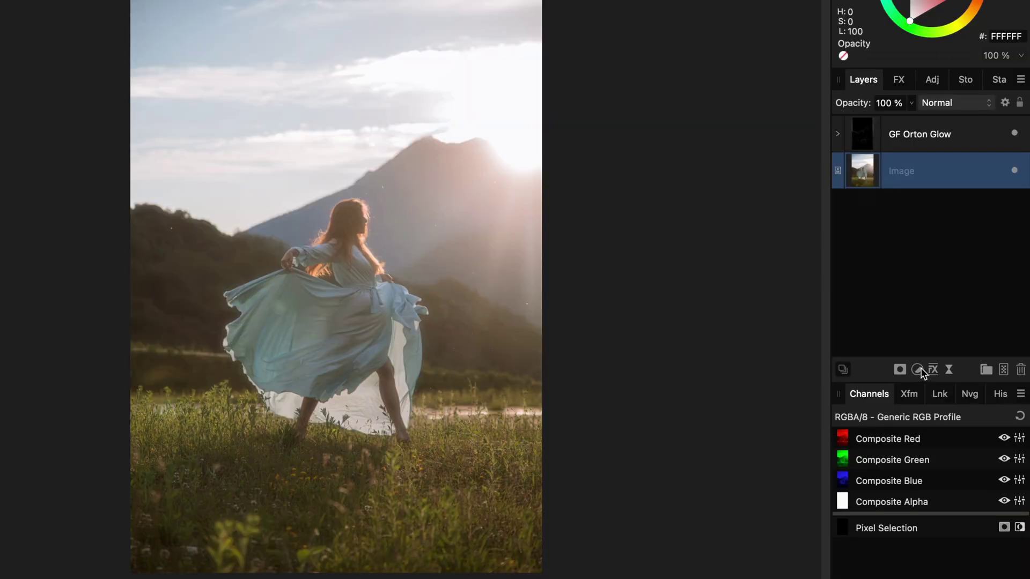
# Add a Curves adjustment that lowers the white point and pulls the midtones down.
pyautogui.click(917, 370)
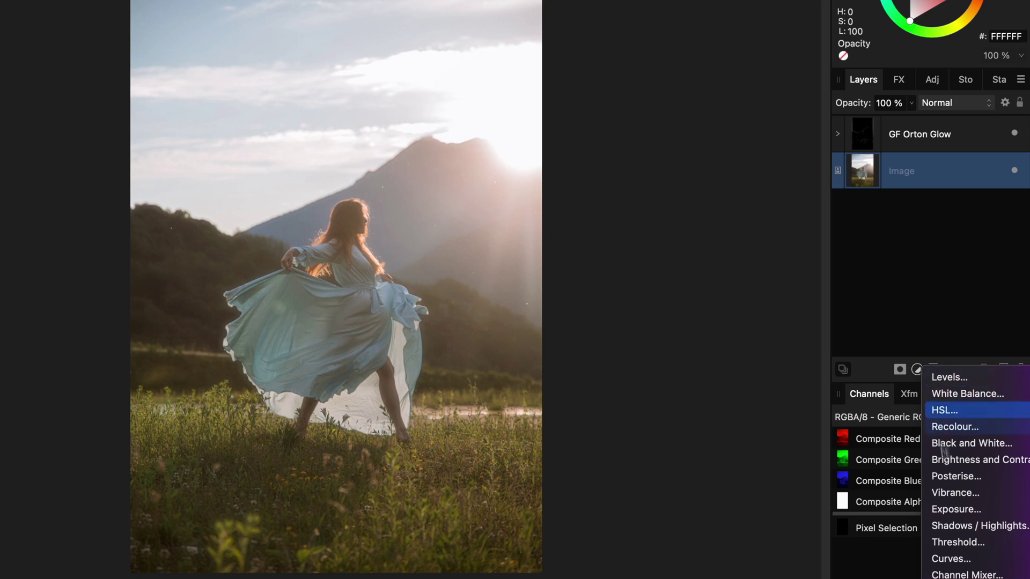
pyautogui.click(949, 559)
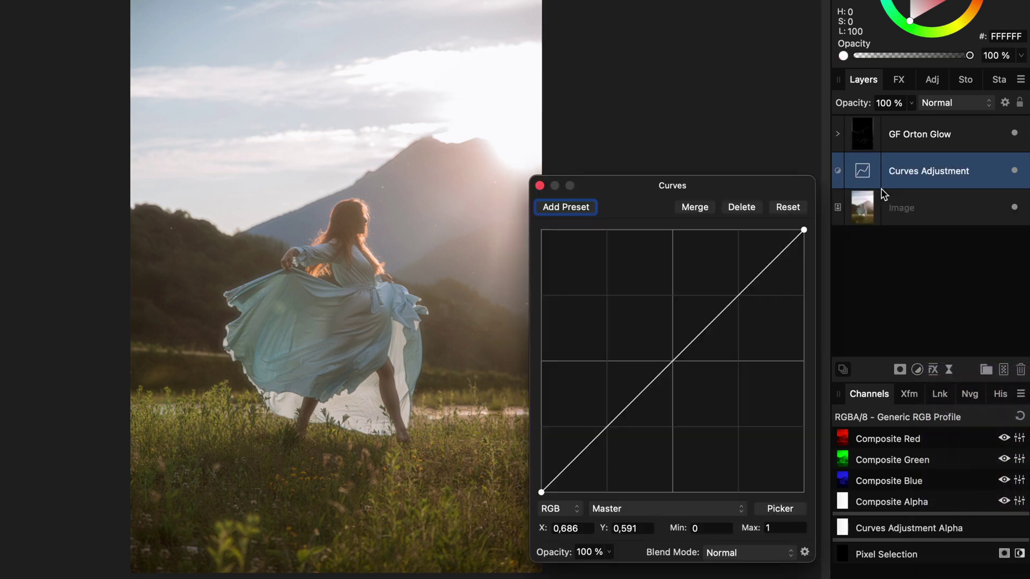
pyautogui.moveTo(804, 230); pyautogui.dragTo(804, 260)
pyautogui.moveTo(649, 404)
pyautogui.mouseDown()
pyautogui.moveTo(645, 430)
pyautogui.moveTo(637, 414)
pyautogui.moveTo(654, 420)
pyautogui.mouseUp()
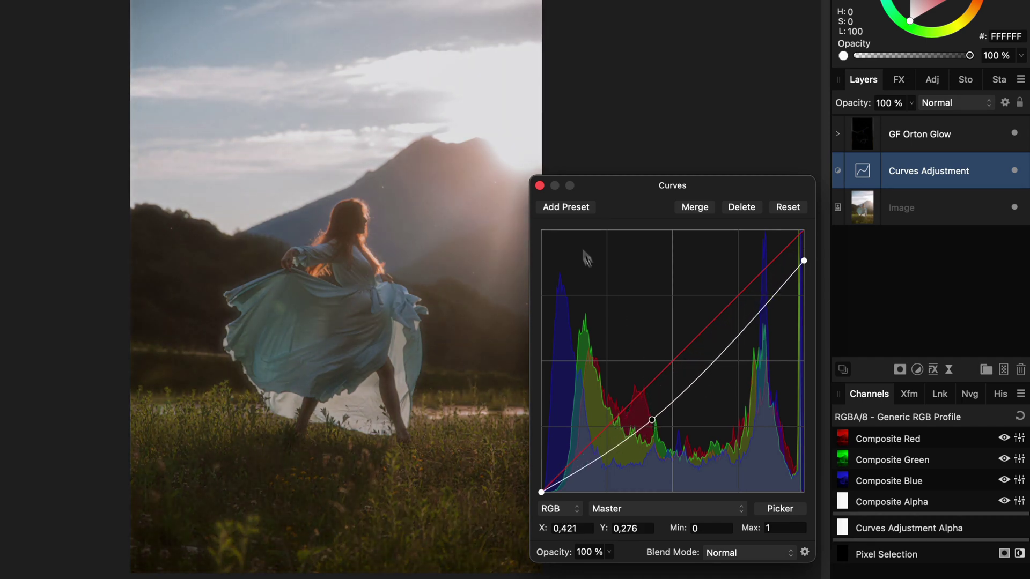
pyautogui.click(539, 185)
# Set the Curves layer's blend mode to Hard Mix with 9% fill opacity.
pyautogui.click(960, 108)
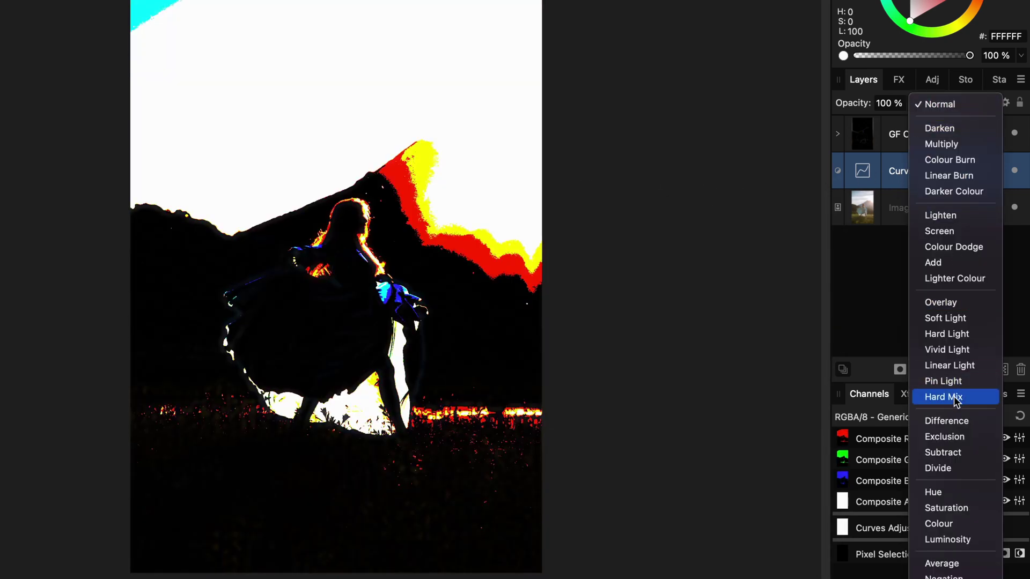
pyautogui.click(954, 397)
pyautogui.click(1005, 102)
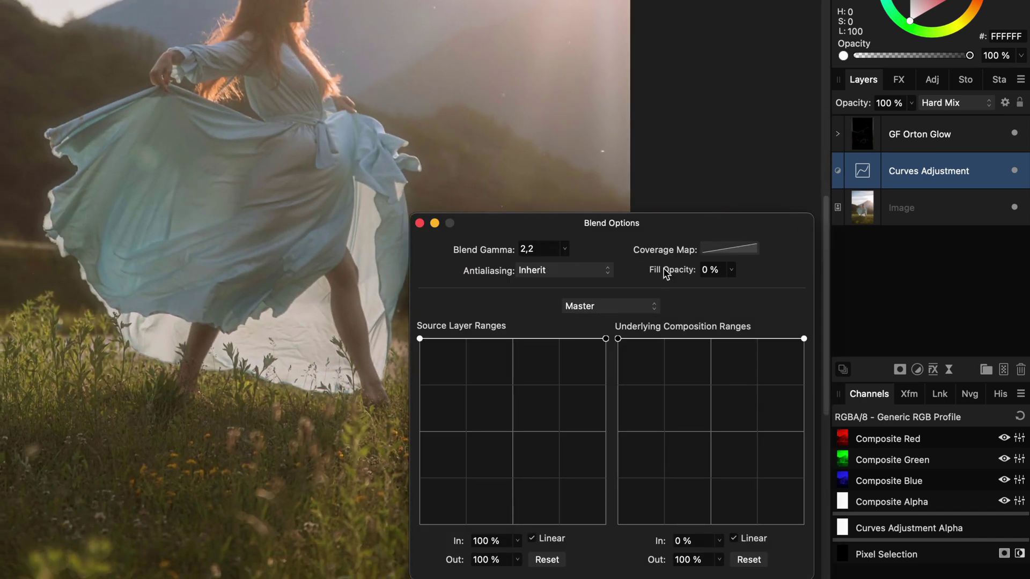
pyautogui.moveTo(665, 273); pyautogui.dragTo(674, 269)
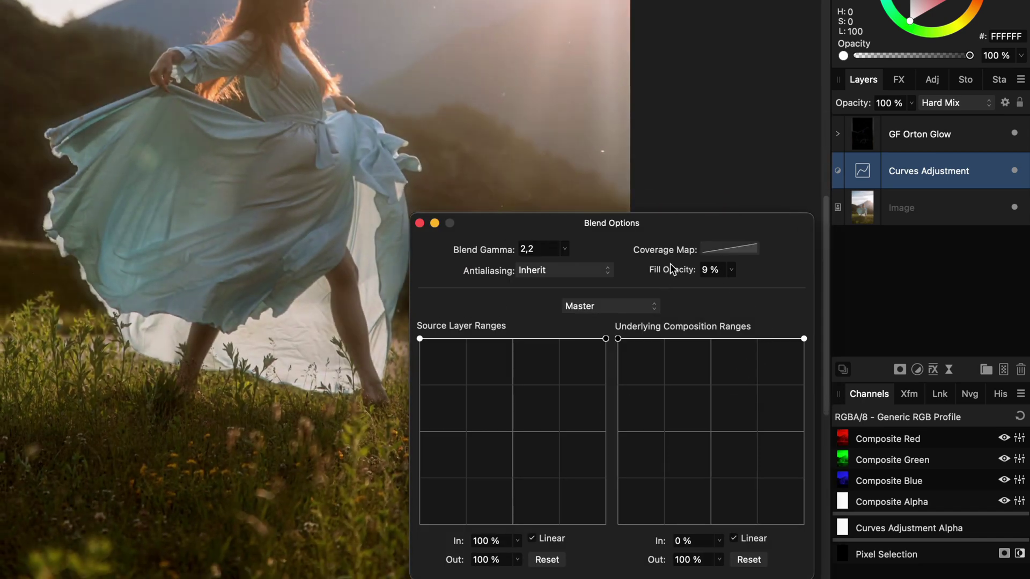
pyautogui.click(420, 223)
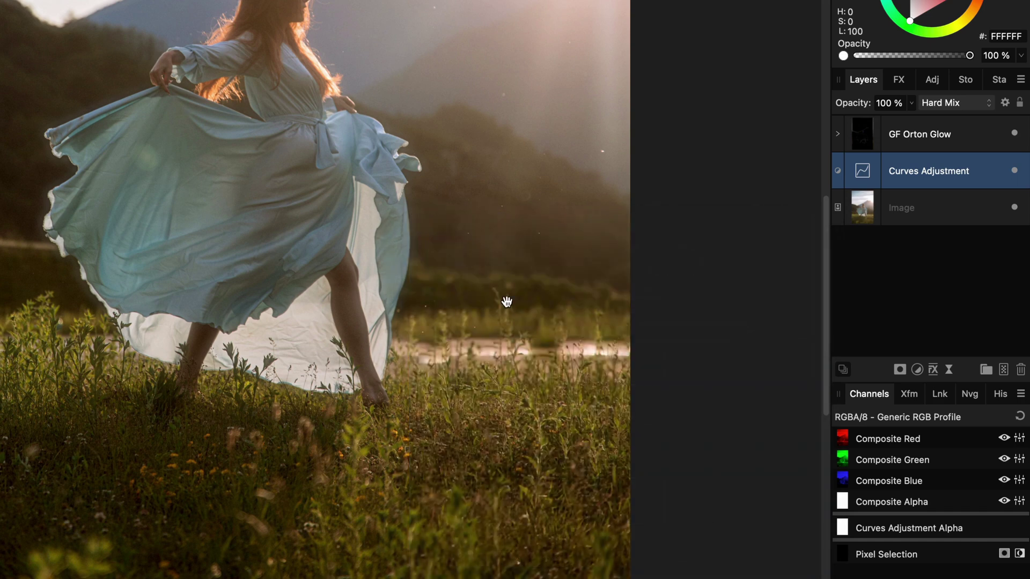
pyautogui.keyDown('shift'); pyautogui.click(1013, 136); pyautogui.keyUp('shift')
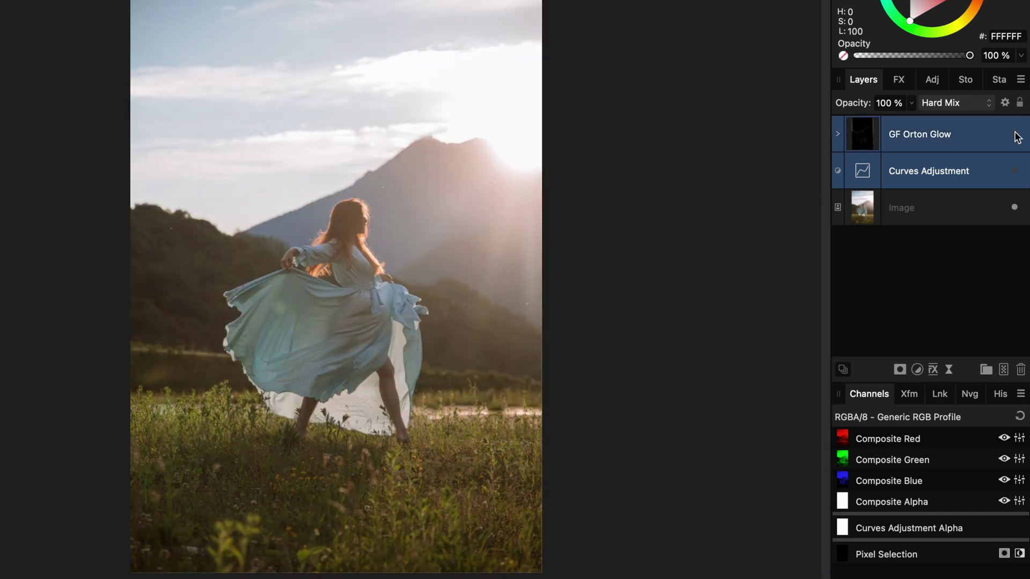
pyautogui.click(1014, 133)
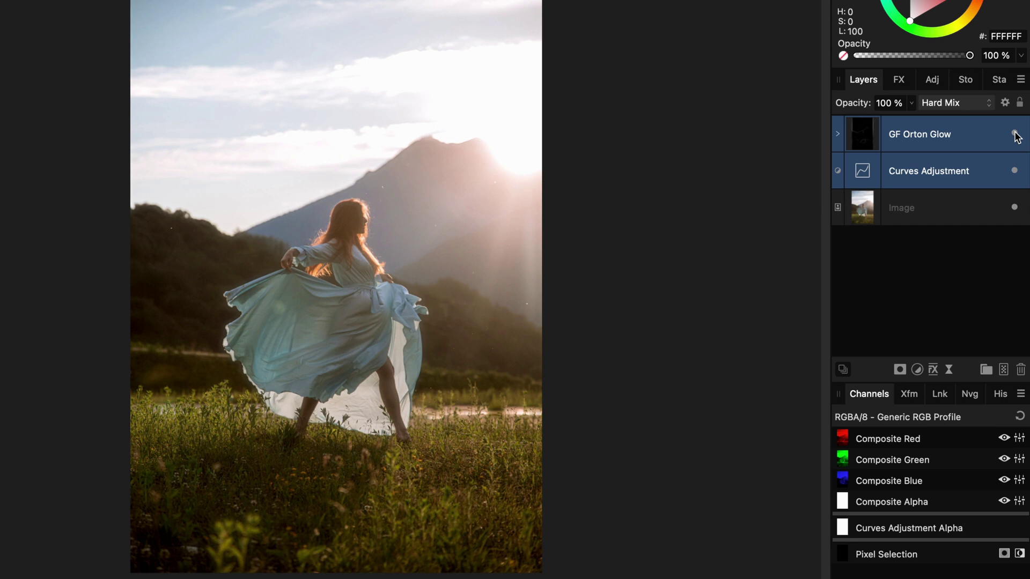
pyautogui.click(1015, 175)
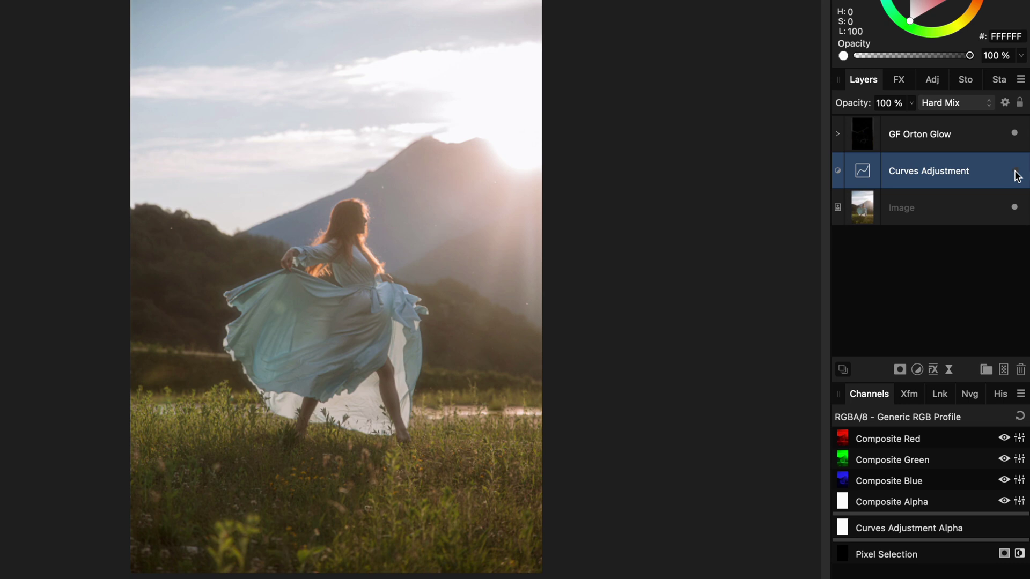
pyautogui.click(1015, 175)
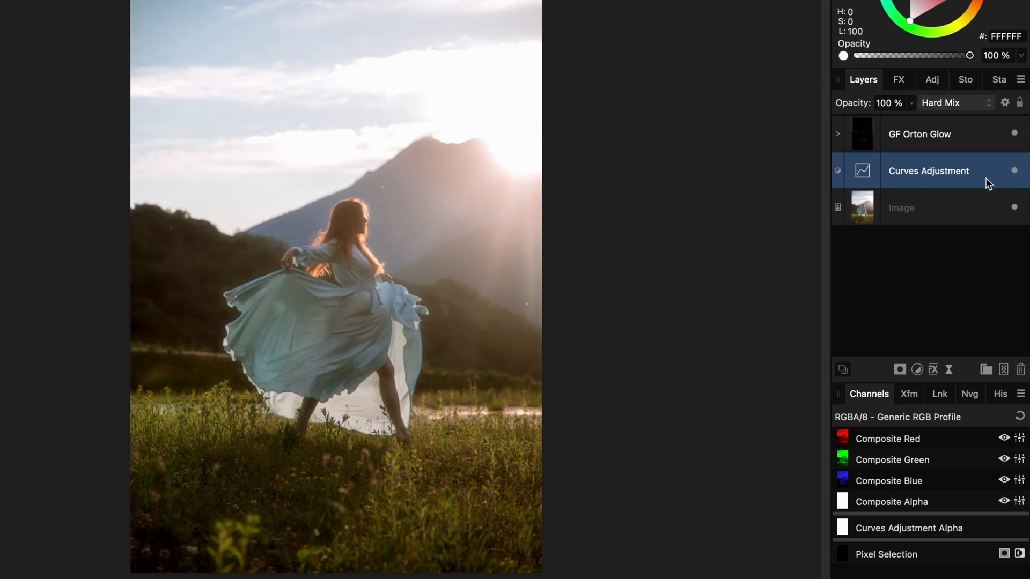
# Compare the curves effect on and off, then taper its underlying blend range from 38% to 0% highlight output.
pyautogui.click(1015, 175)
pyautogui.click(1017, 175)
pyautogui.click(1004, 102)
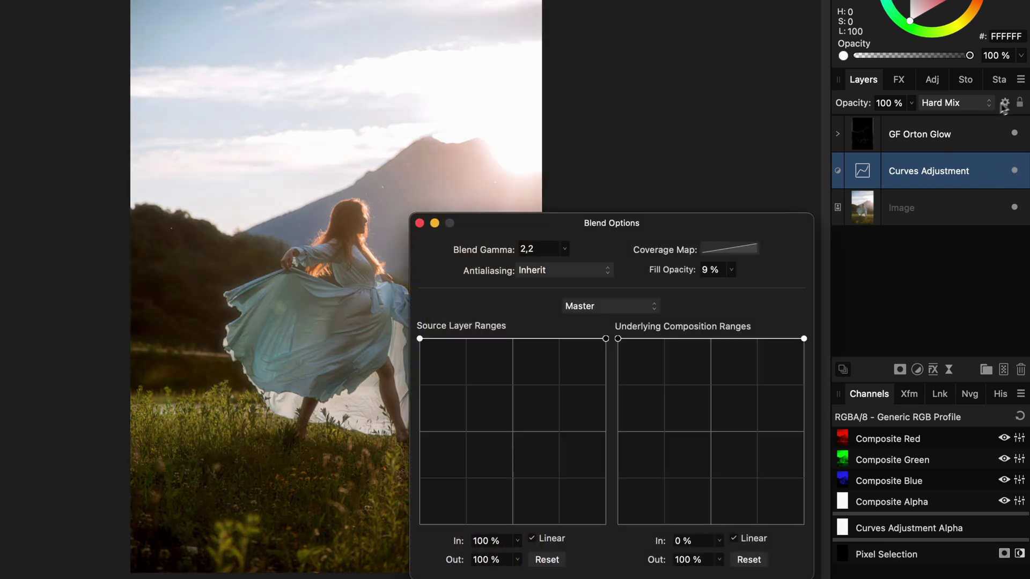
pyautogui.moveTo(804, 340); pyautogui.dragTo(825, 572)
pyautogui.click(619, 340)
pyautogui.moveTo(618, 339); pyautogui.dragTo(689, 339)
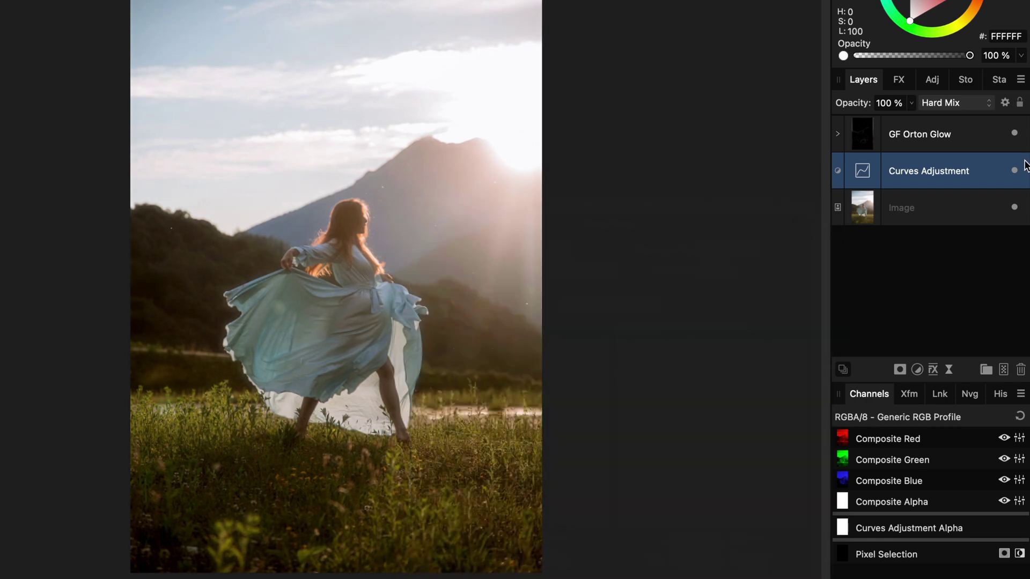